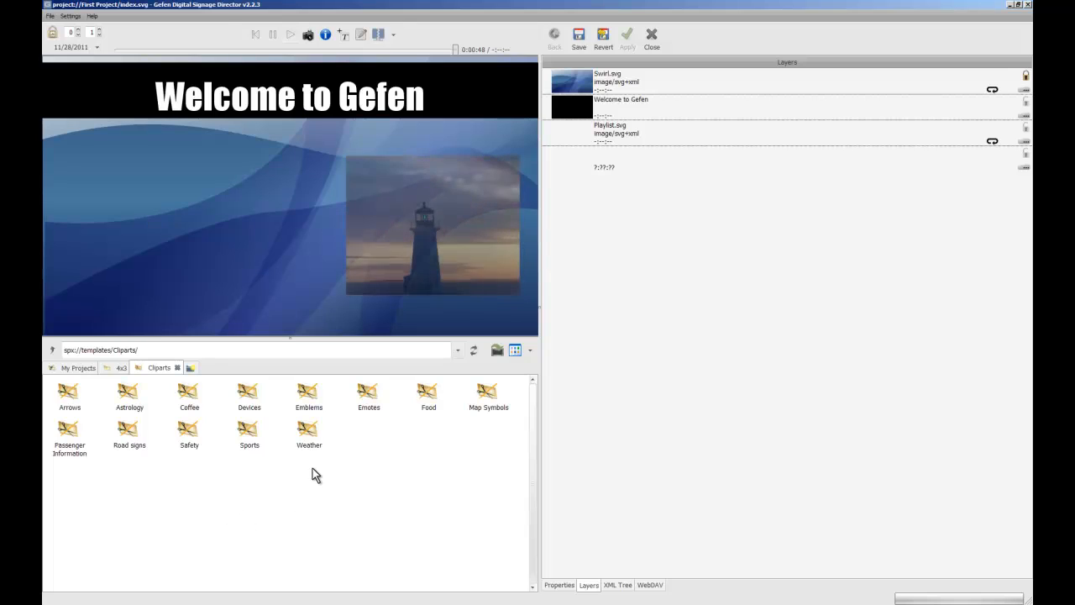
# Add Bread.svg from the Food cliparts as a new layer and place it to the left of the picture slideshow.
pyautogui.doubleClick(429, 395)
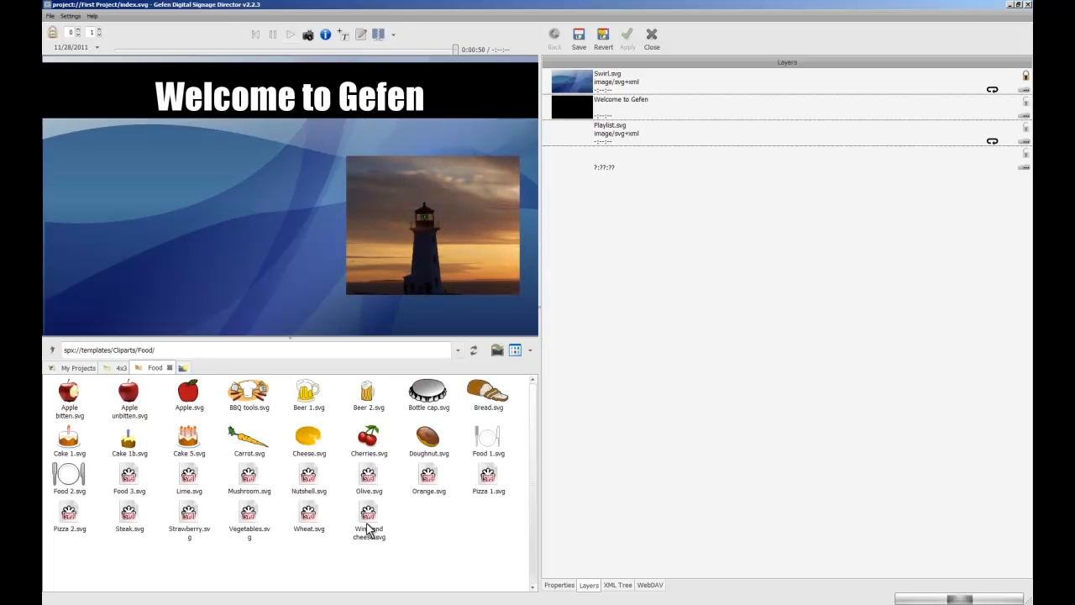
pyautogui.click(494, 394)
pyautogui.keyDown('ctrl'); pyautogui.click(367, 395); pyautogui.keyUp('ctrl')
pyautogui.keyDown('ctrl'); pyautogui.click(188, 395); pyautogui.keyUp('ctrl')
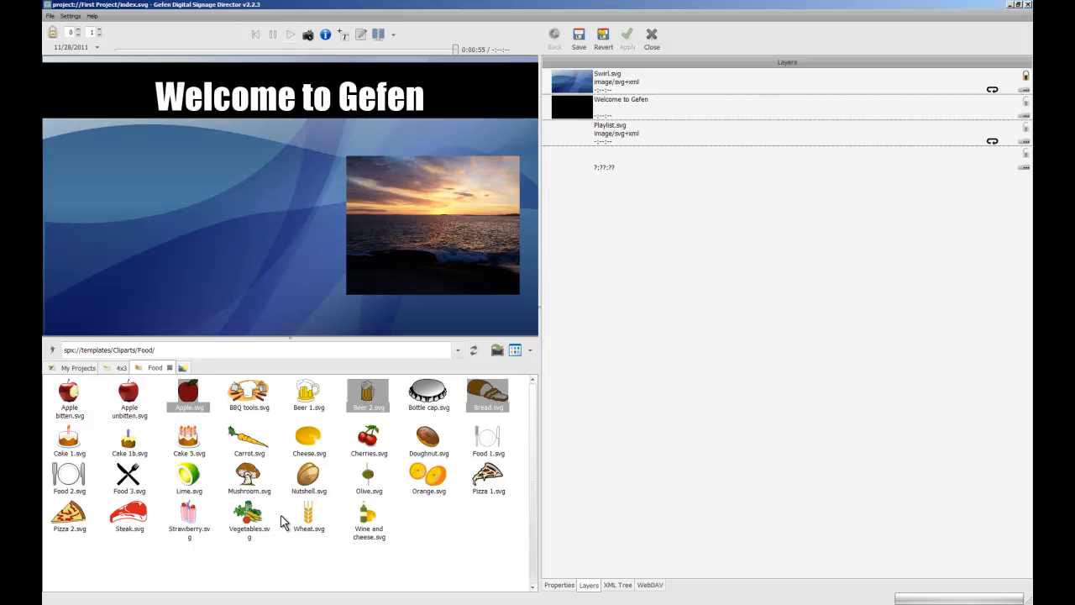
pyautogui.click(442, 559)
pyautogui.moveTo(491, 399); pyautogui.dragTo(603, 509)
pyautogui.moveTo(260, 205); pyautogui.dragTo(166, 235)
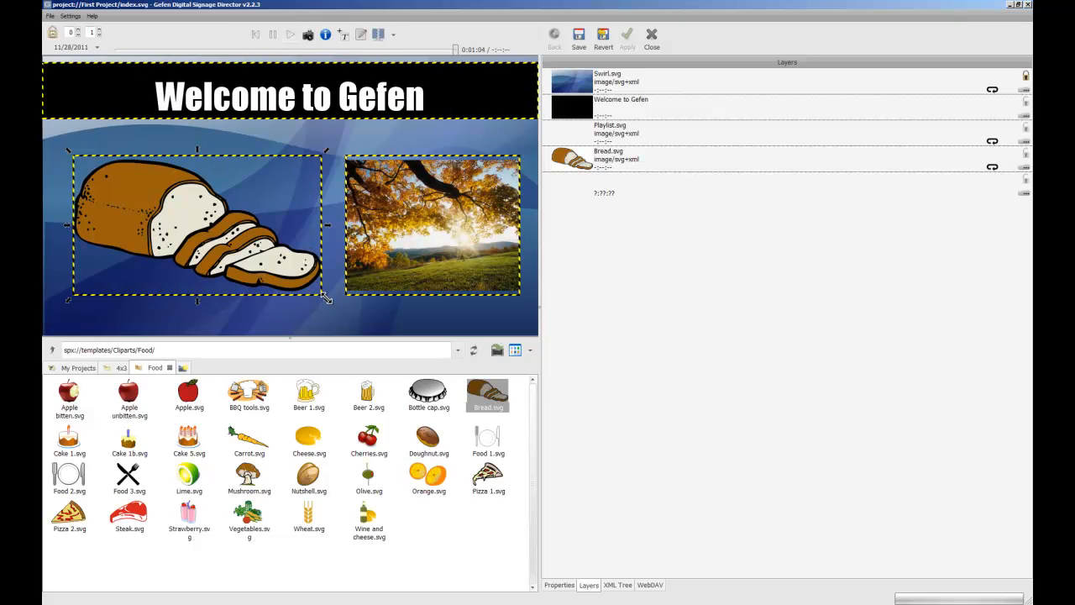
pyautogui.moveTo(148, 218); pyautogui.dragTo(143, 219)
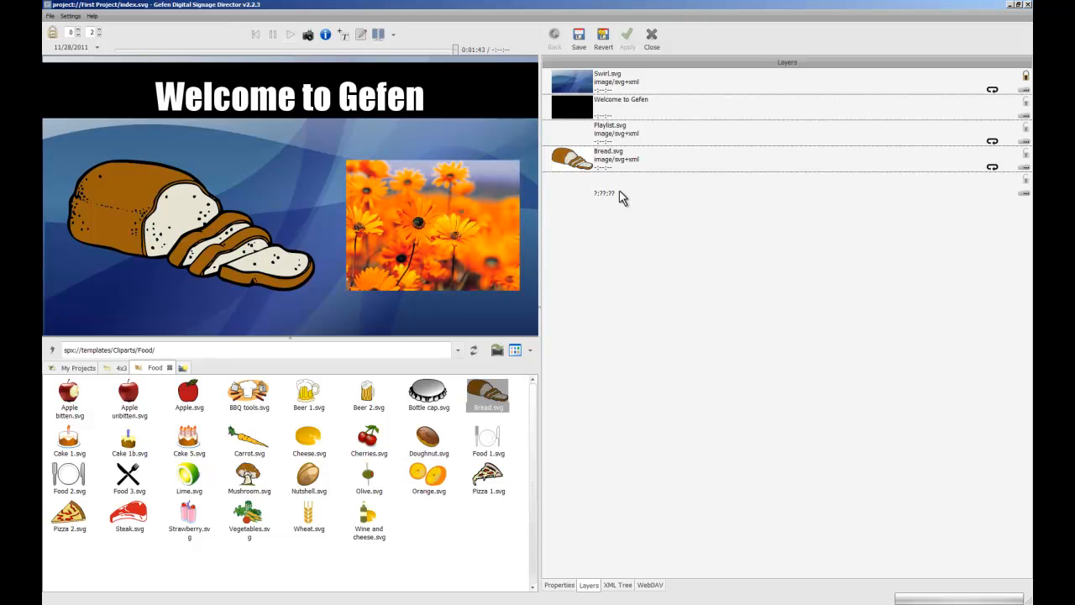
# Set the Bread.svg layer to begin at 0:00:05 with a duration of 10s.
pyautogui.click(1024, 169)
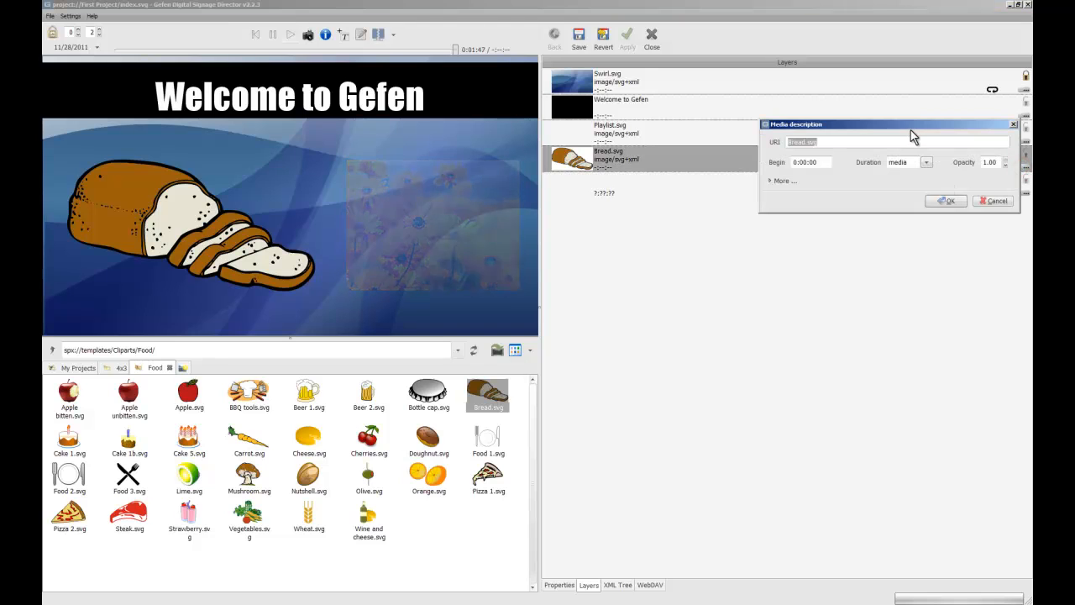
pyautogui.moveTo(853, 125); pyautogui.dragTo(660, 226)
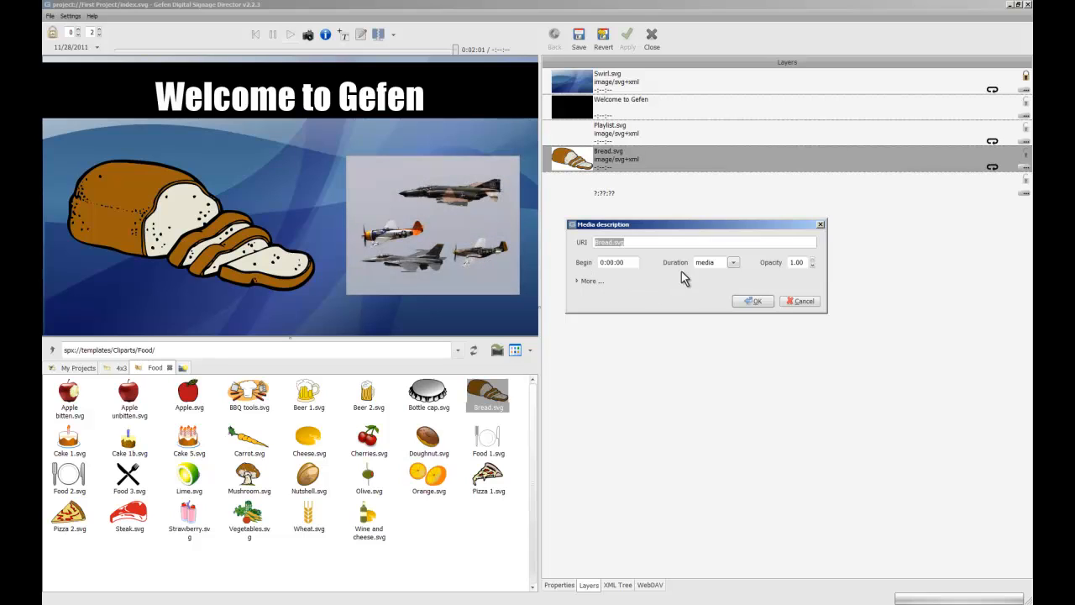
pyautogui.click(630, 262)
pyautogui.press('BackSpace')
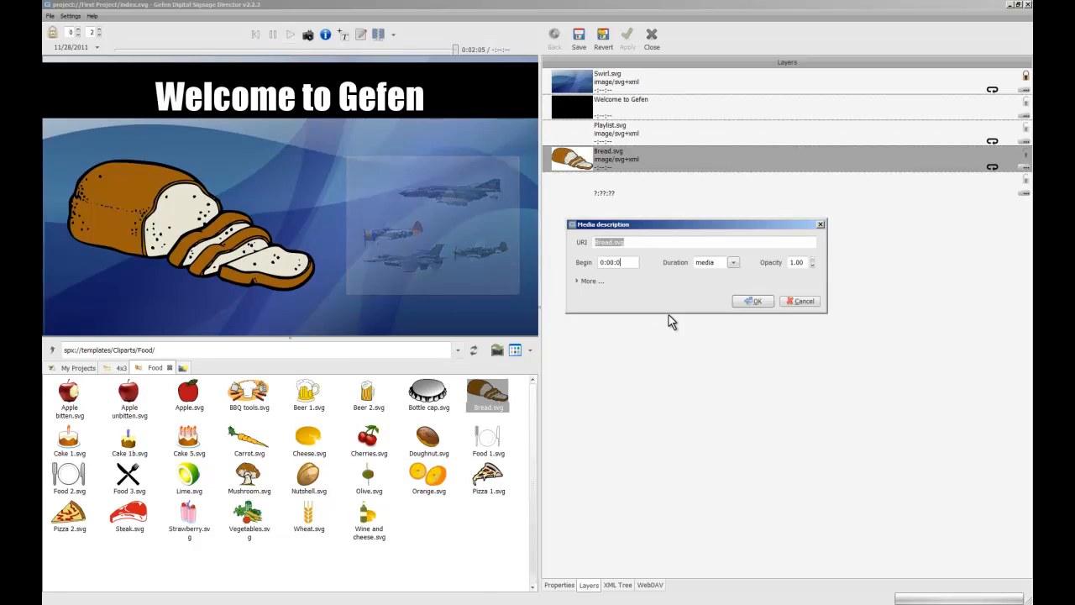
pyautogui.write('5')
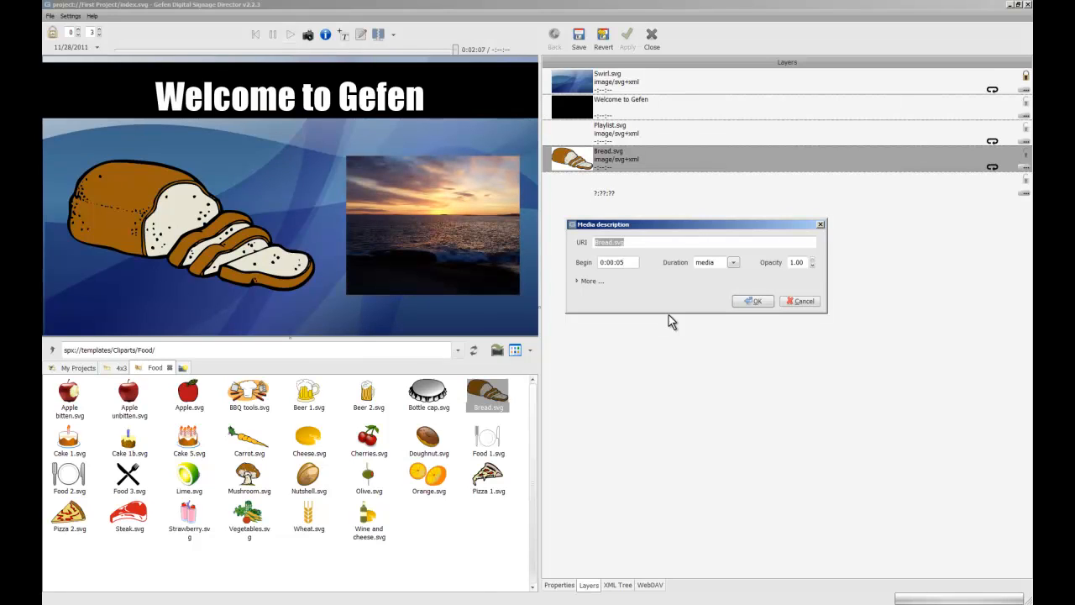
pyautogui.moveTo(716, 262); pyautogui.dragTo(685, 267)
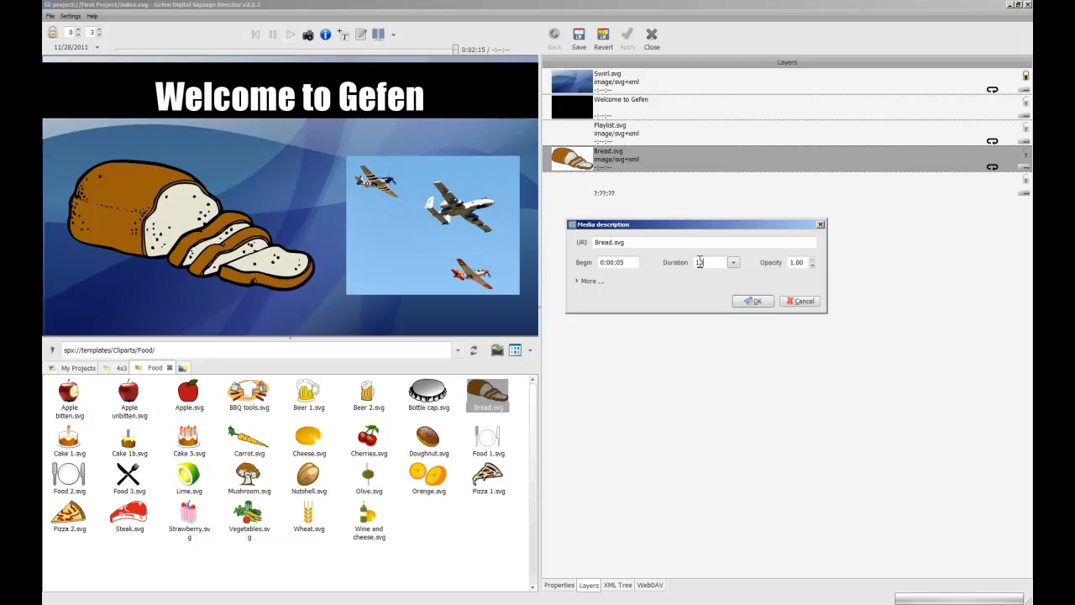
pyautogui.moveTo(632, 262); pyautogui.dragTo(575, 265)
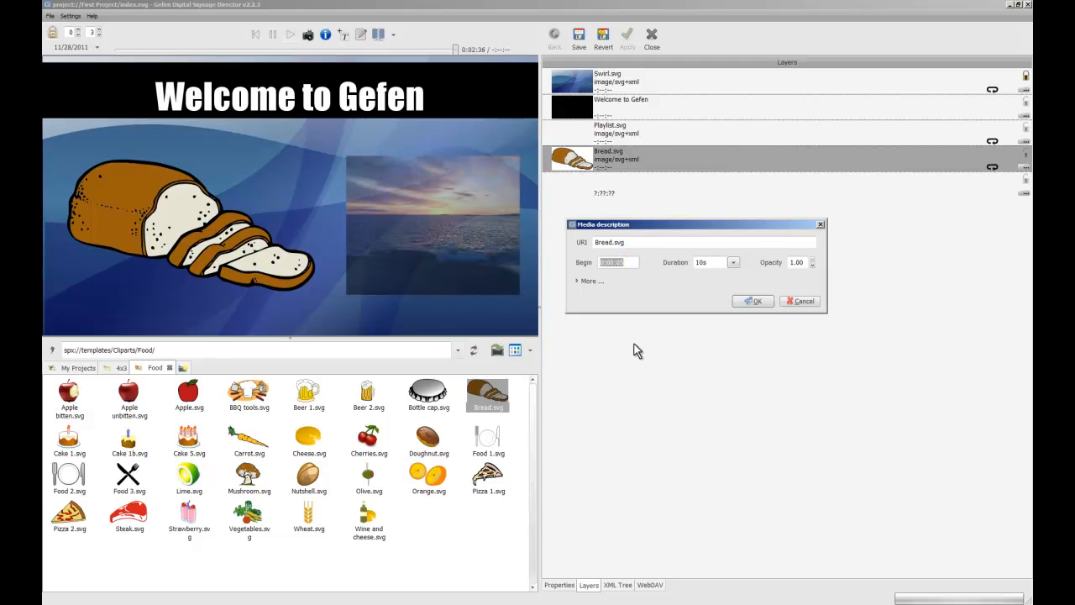
pyautogui.click(753, 301)
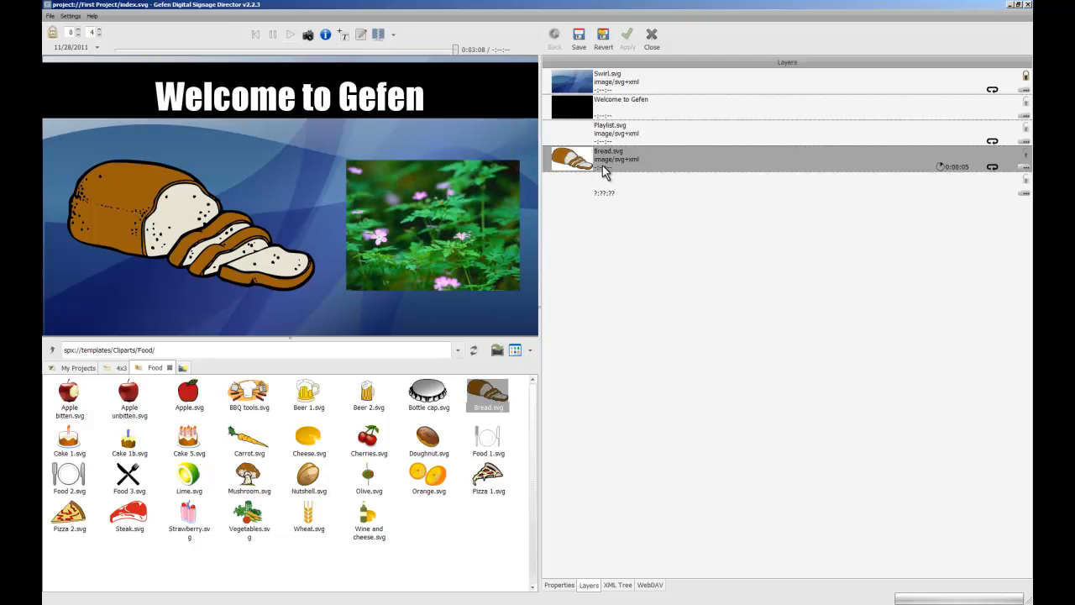
# Turn off the Repeat option in the Bread.svg layer's additional media settings.
pyautogui.click(1024, 167)
pyautogui.moveTo(883, 124); pyautogui.dragTo(682, 194)
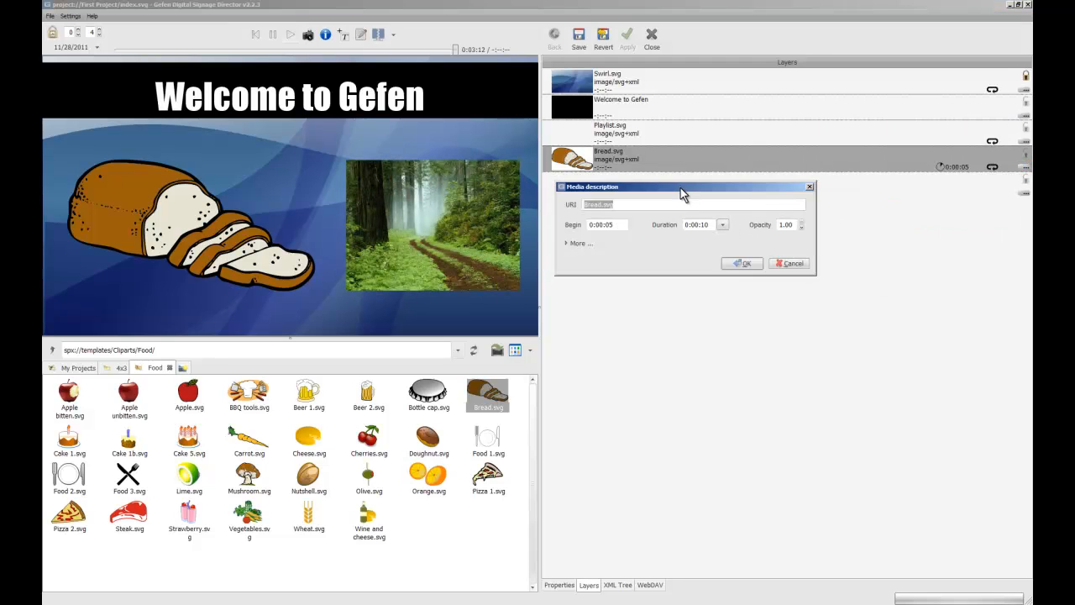
pyautogui.click(575, 243)
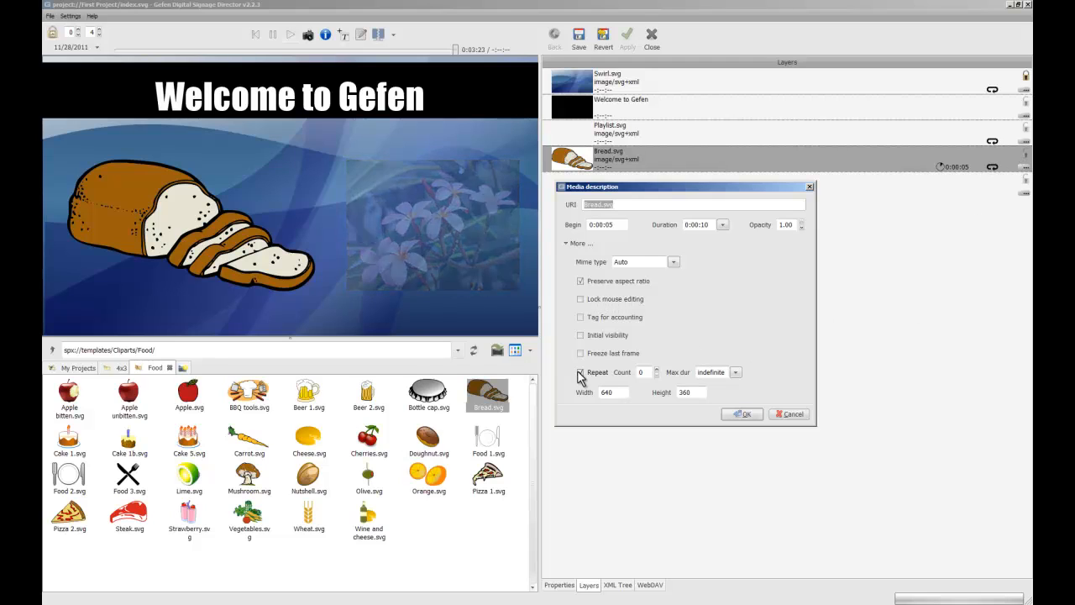
pyautogui.click(580, 373)
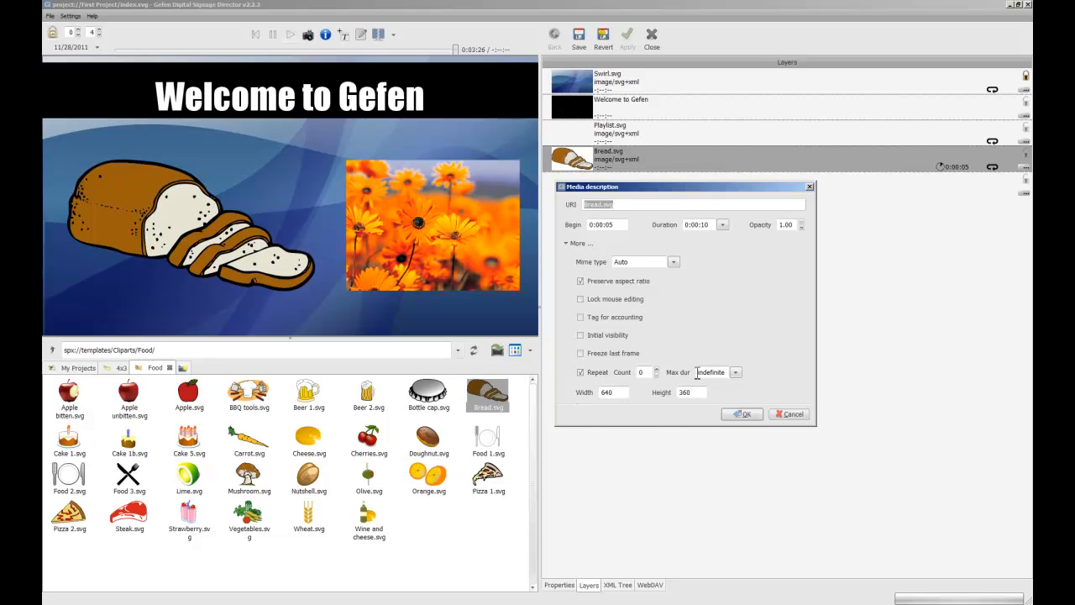
pyautogui.click(581, 372)
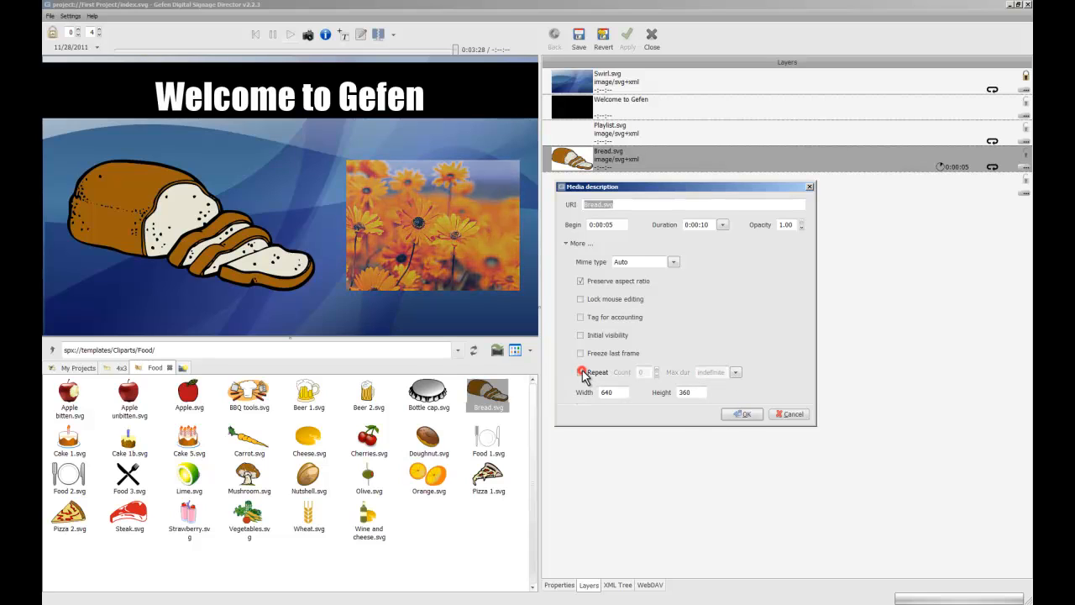
pyautogui.click(743, 413)
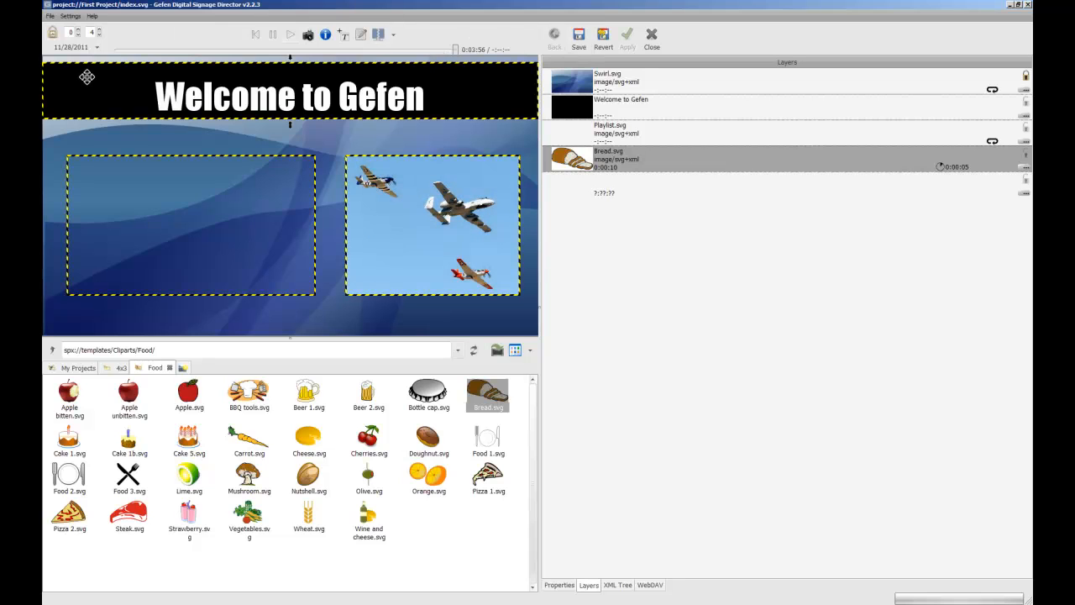
# Replay the project from the start to check the bread's timing, and save the project.
pyautogui.click(254, 36)
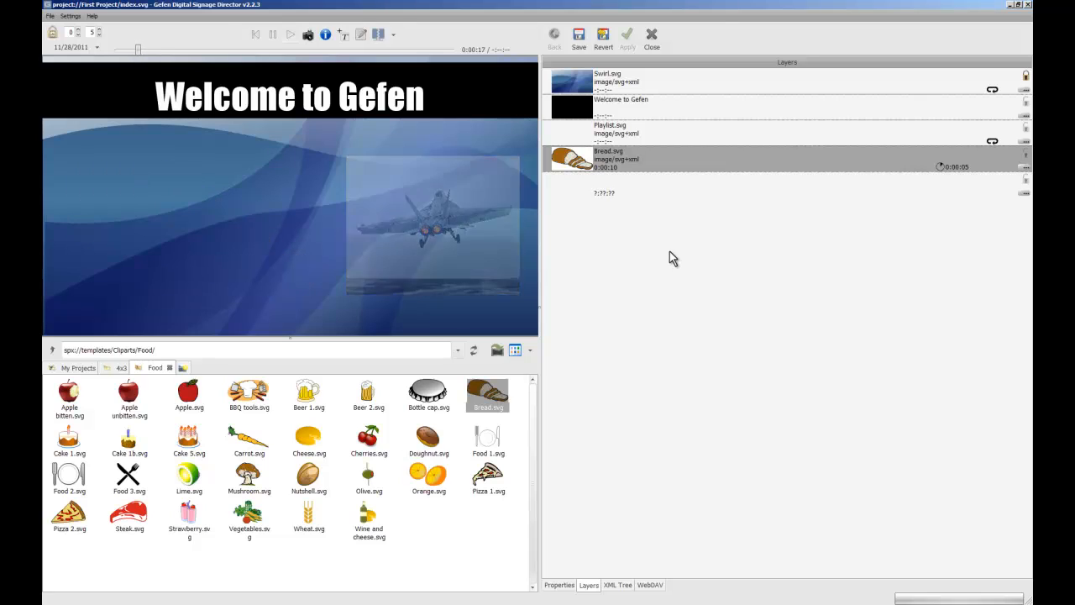
pyautogui.click(579, 37)
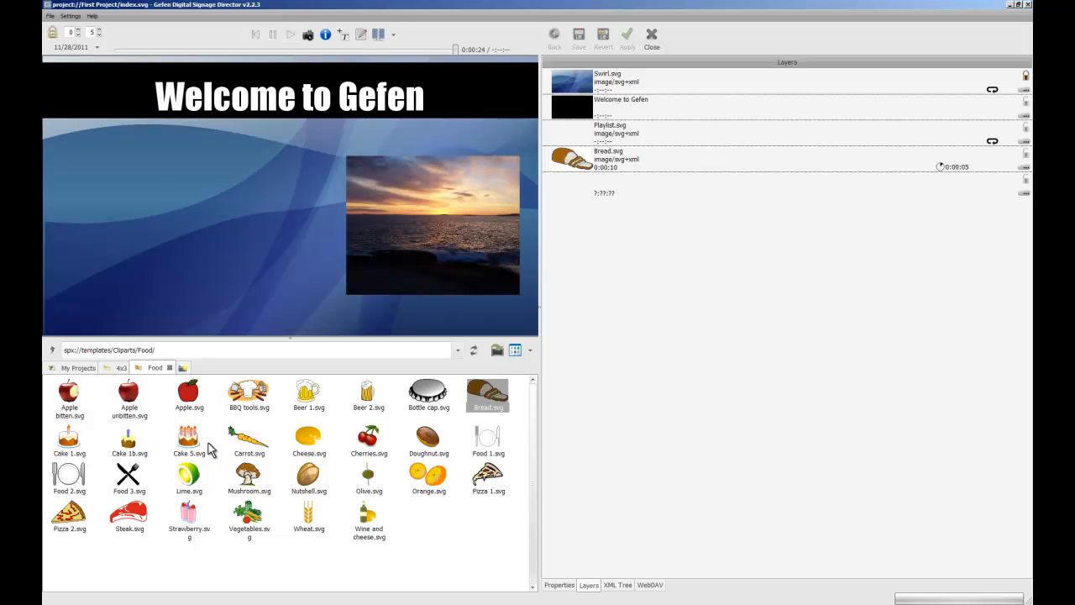
# Go up from the 4x3 folder to First Project and examine the project's files.
pyautogui.click(75, 371)
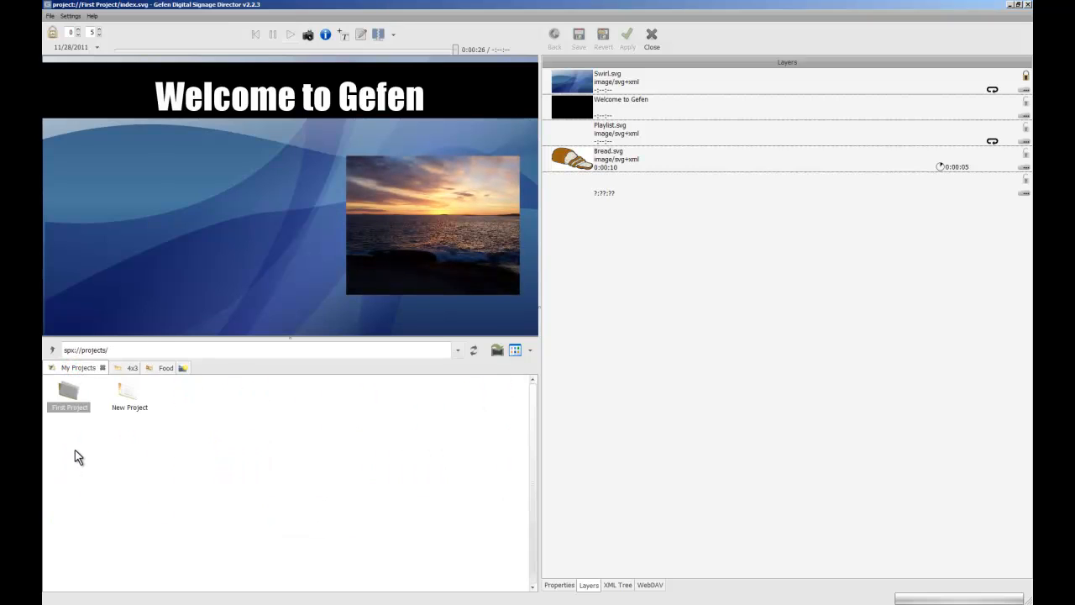
pyautogui.click(69, 394)
pyautogui.click(128, 407)
pyautogui.click(70, 393)
pyautogui.click(120, 369)
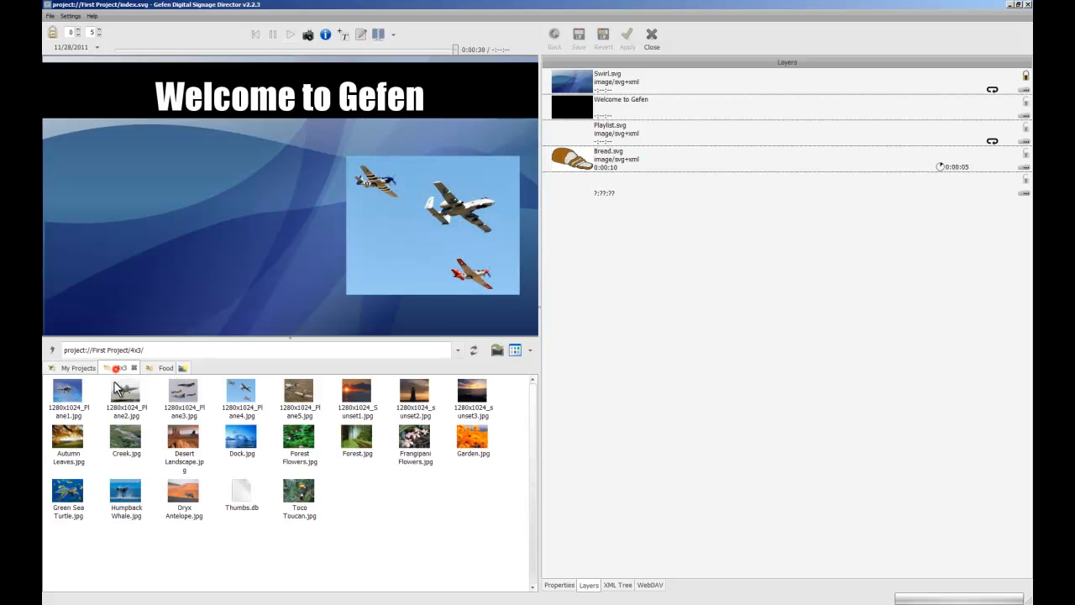
pyautogui.click(52, 347)
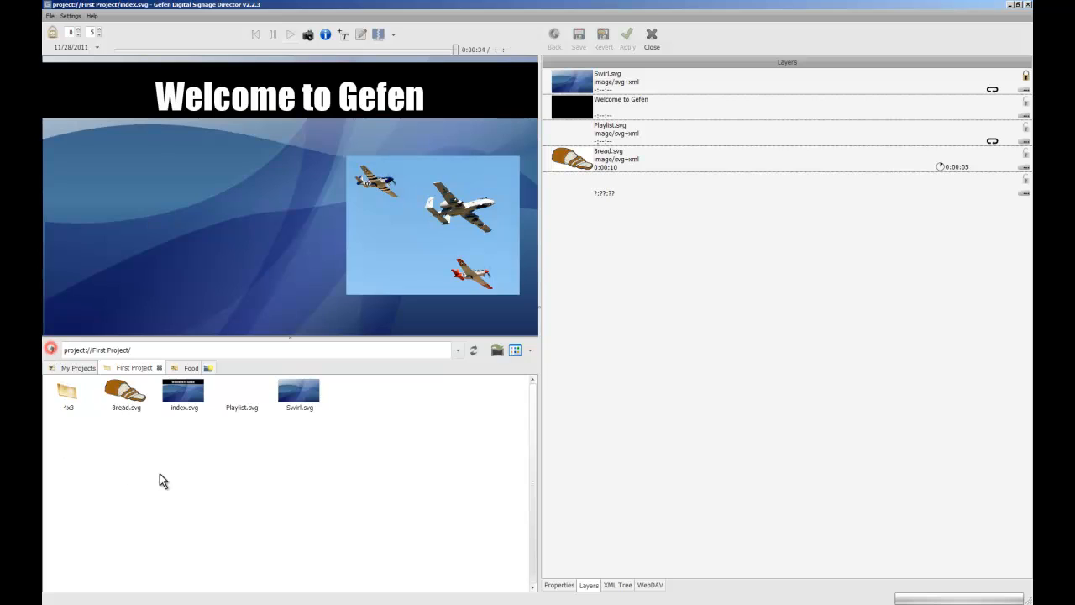
# Open My Devices from the workspace in an additional browser tab.
pyautogui.click(76, 368)
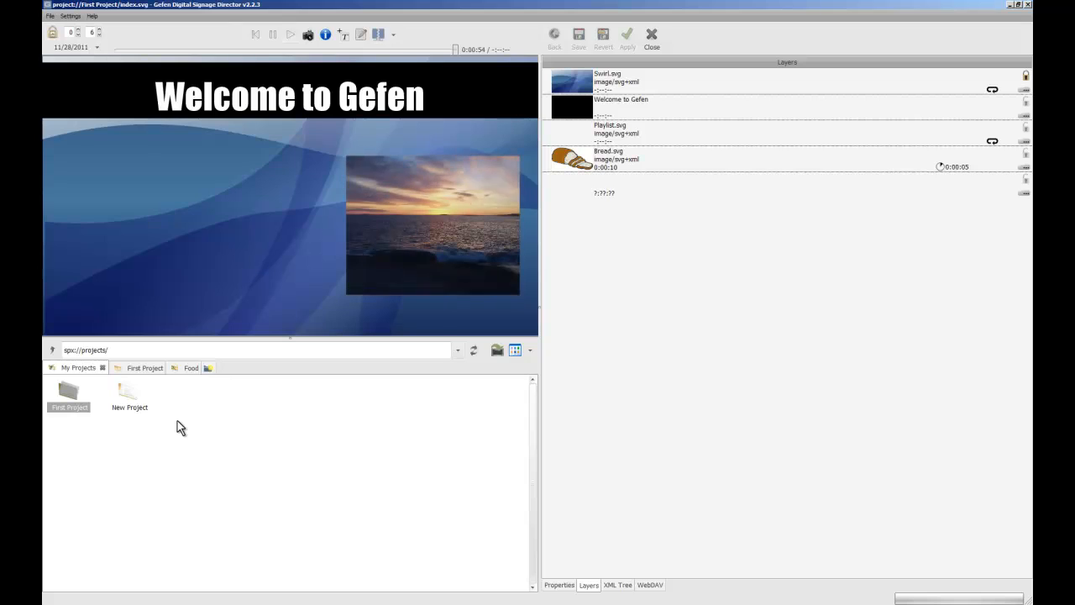
pyautogui.click(209, 368)
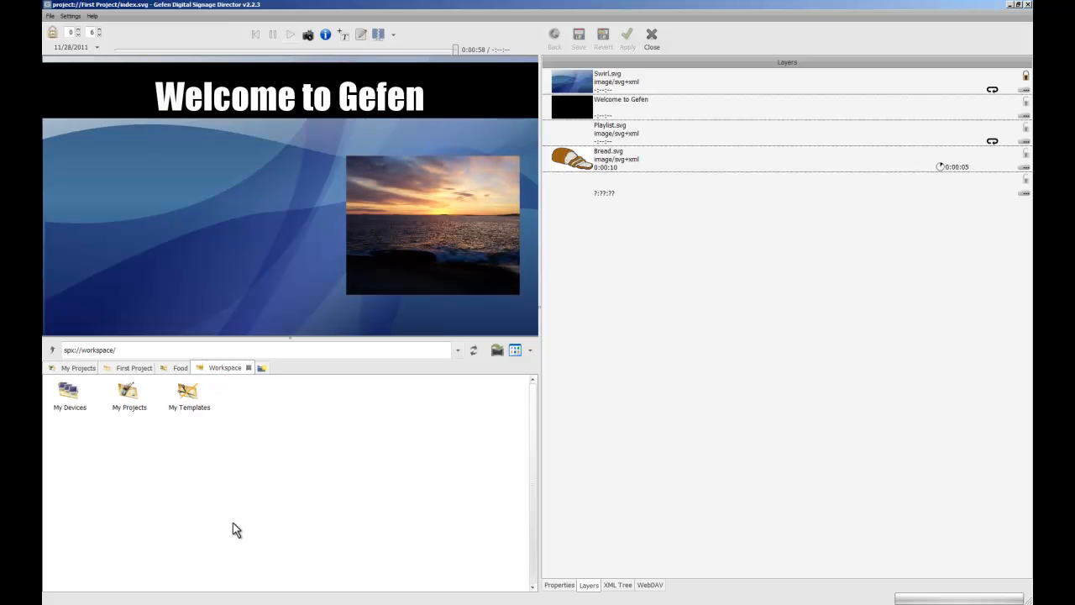
pyautogui.doubleClick(68, 398)
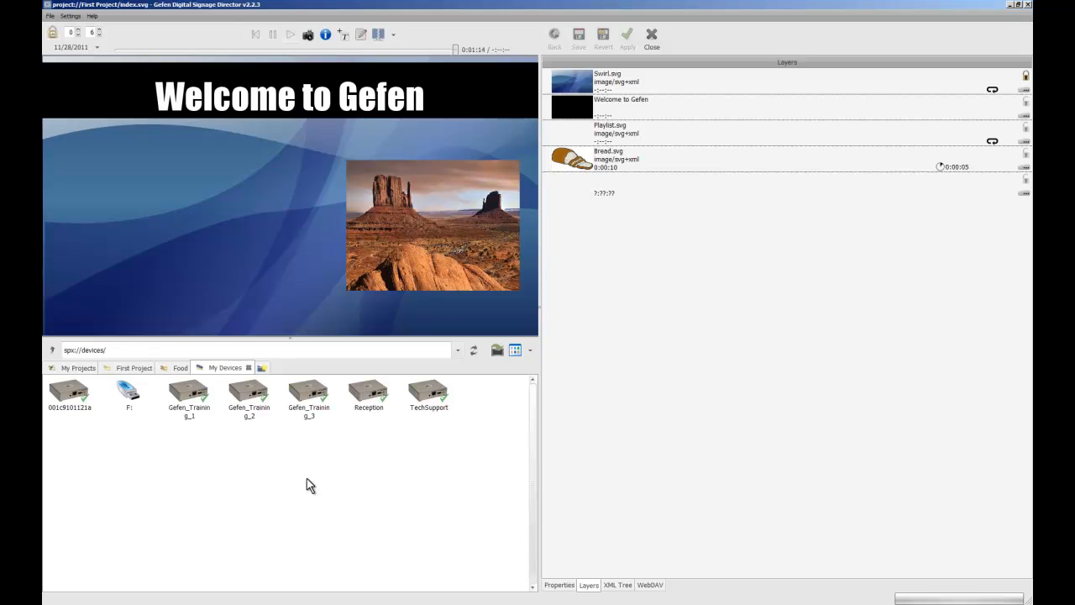
# Publish First Project from My Projects to the Gefen_Training_3 device.
pyautogui.click(80, 371)
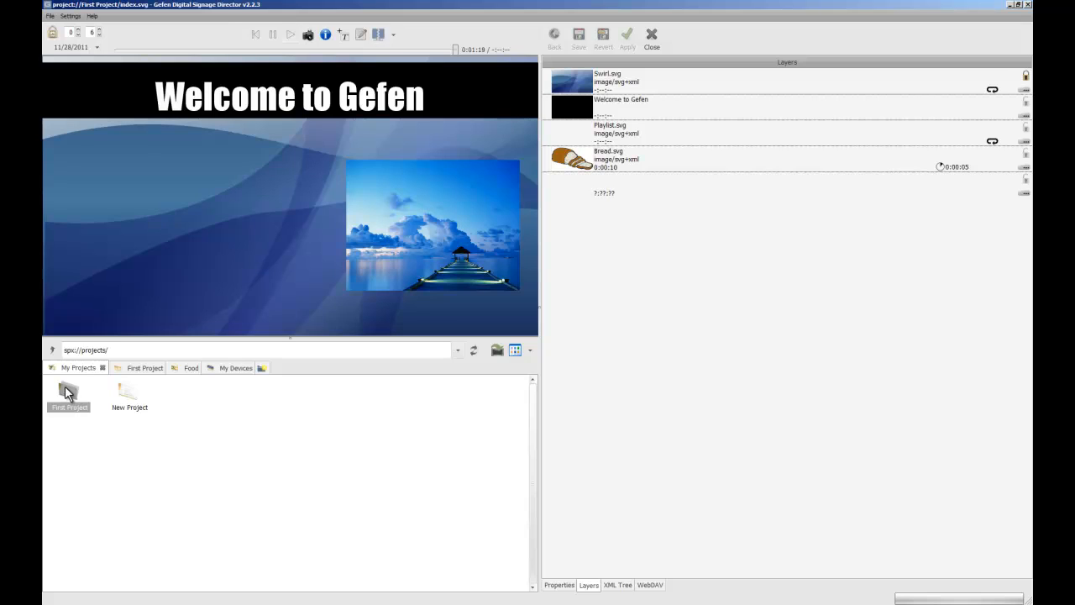
pyautogui.moveTo(66, 388); pyautogui.dragTo(311, 399)
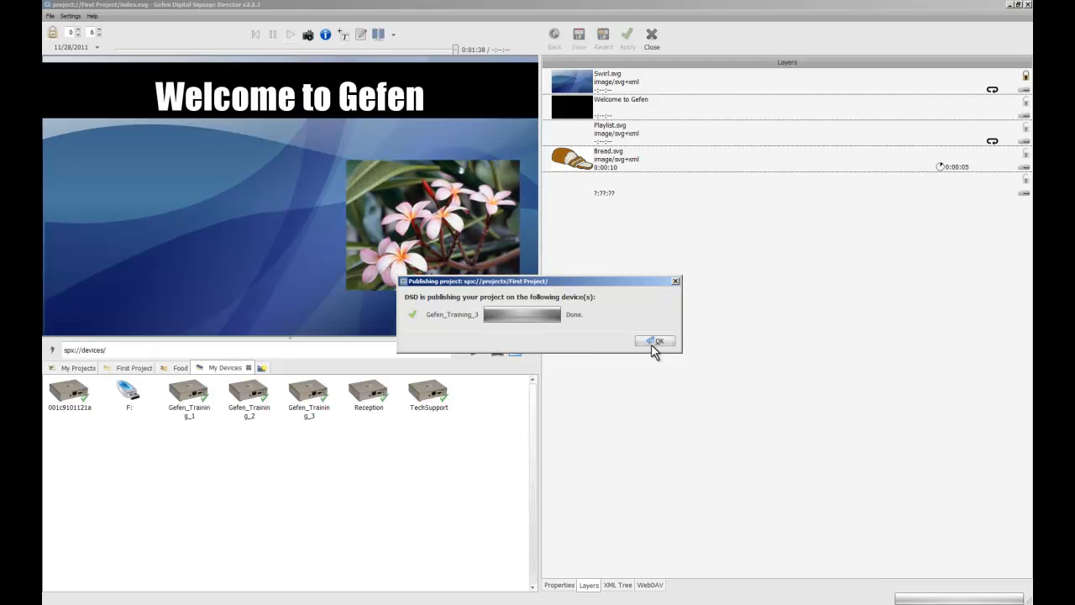
pyautogui.click(655, 342)
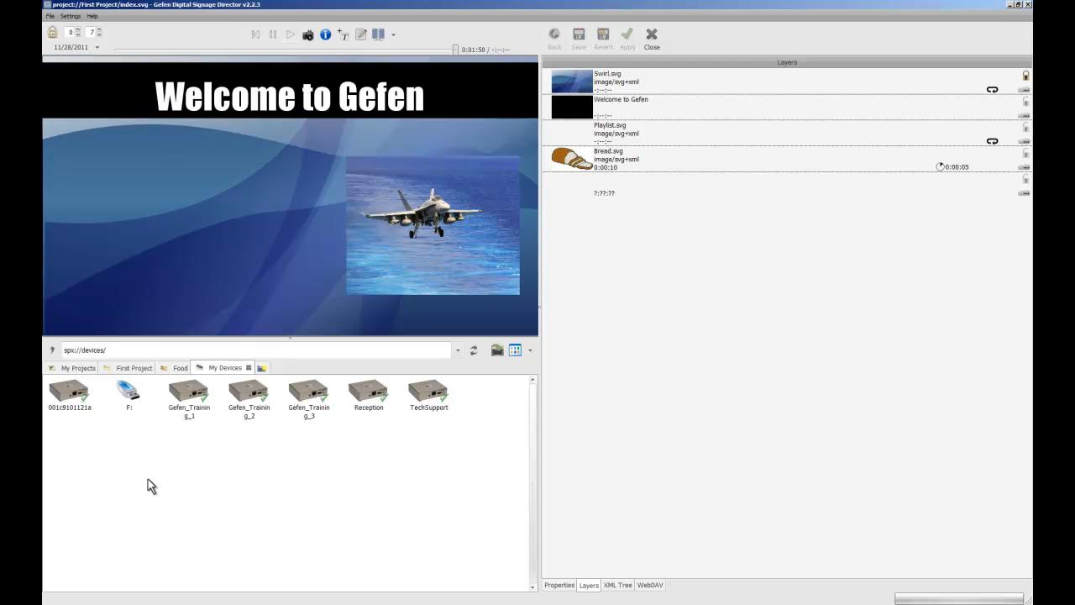
# Create a device collection named Group 1 and move Gefen_Training_1, Gefen_Training_2 and Gefen_Training_3 into it.
pyautogui.rightClick(88, 457)
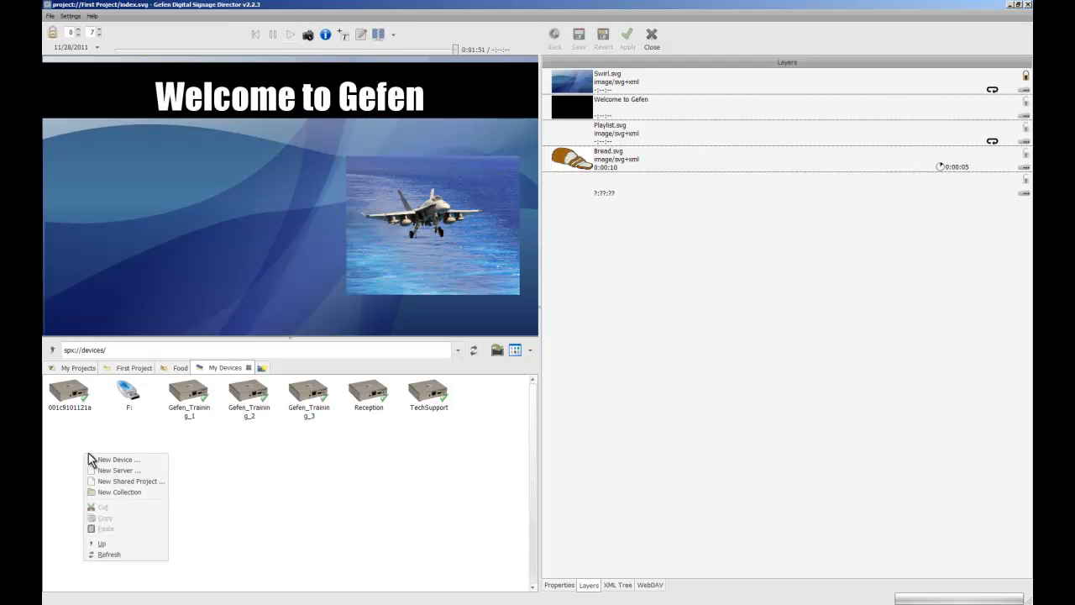
pyautogui.click(119, 493)
pyautogui.write('Gr')
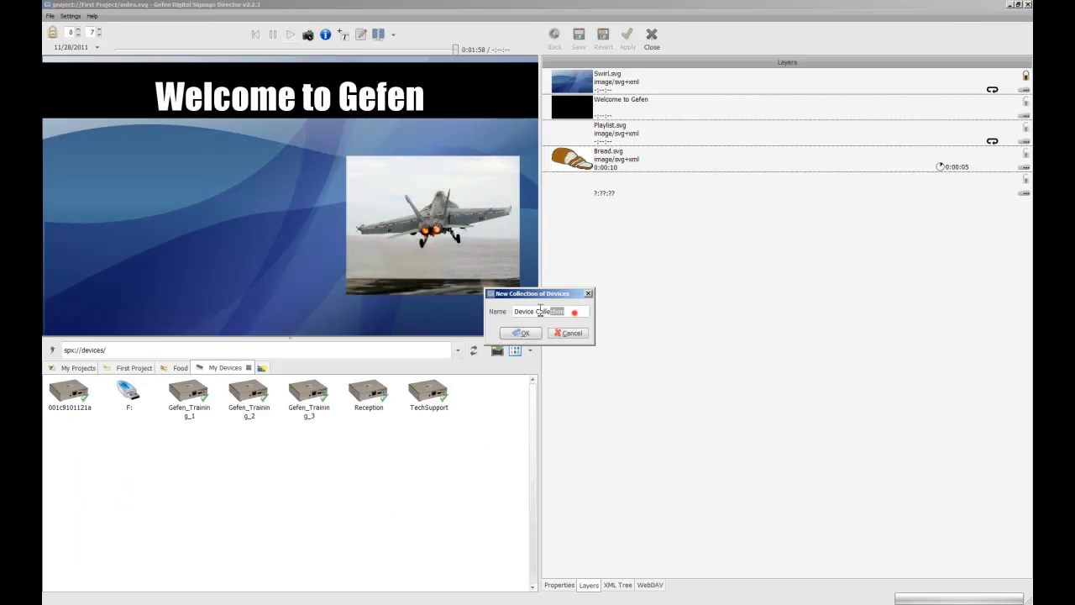
pyautogui.write('oup 1')
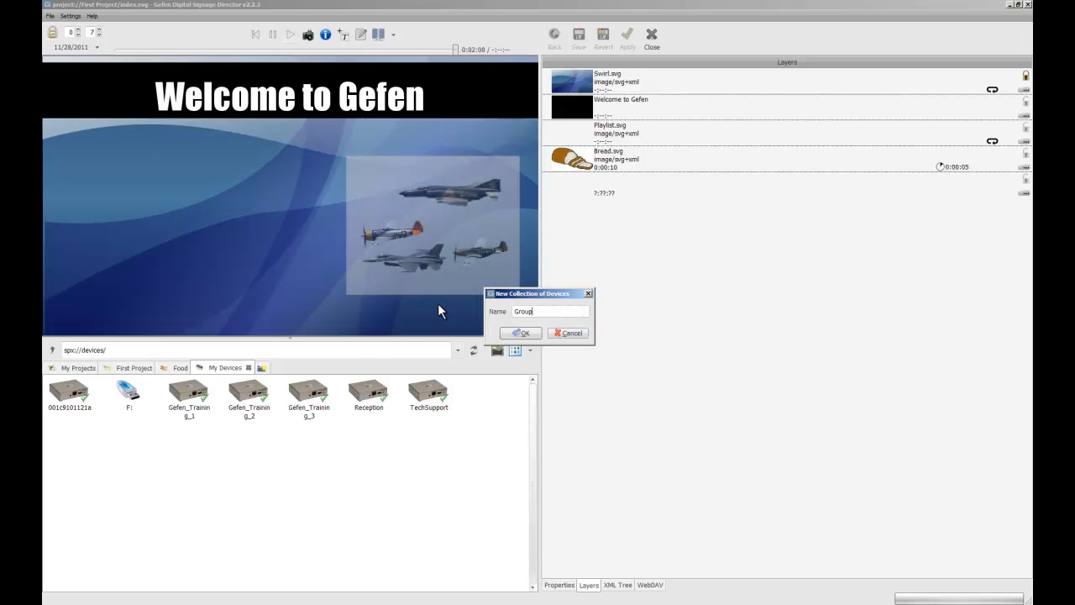
pyautogui.click(503, 332)
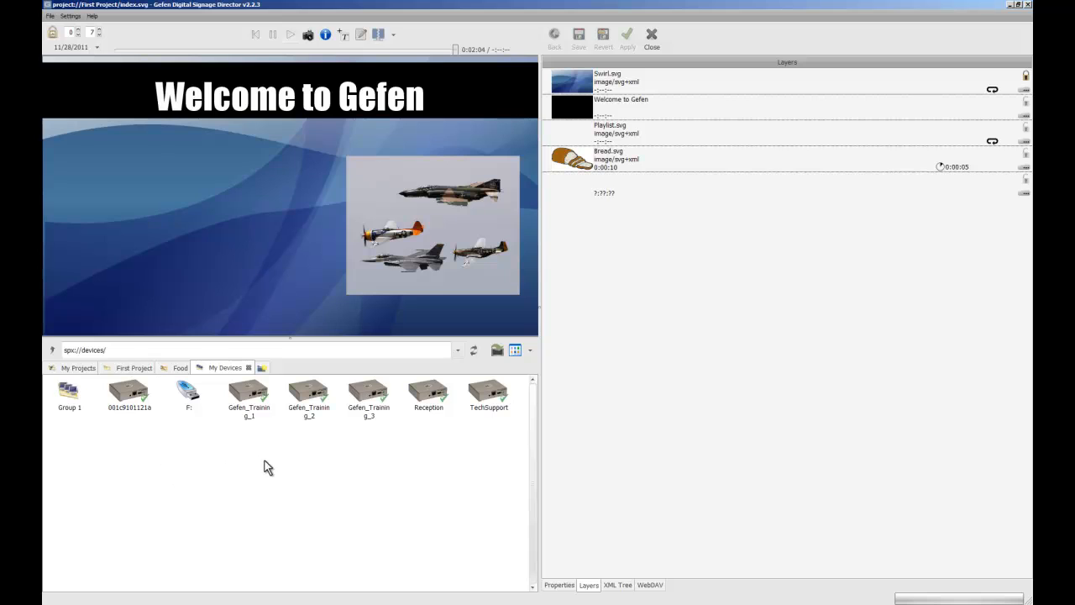
pyautogui.moveTo(235, 454); pyautogui.dragTo(67, 400)
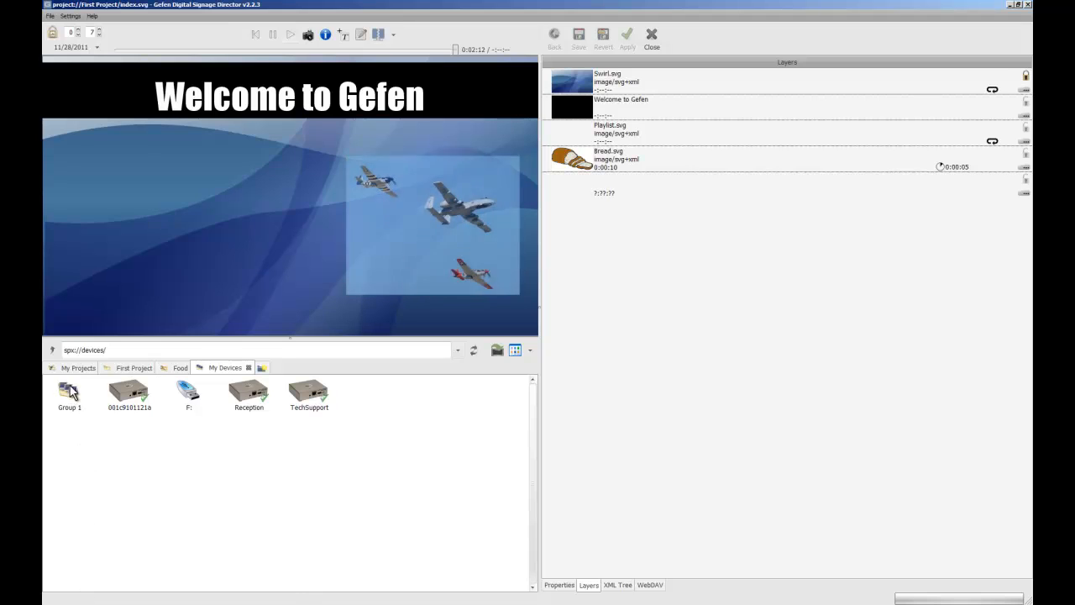
# Publish First Project from My Projects to the Group 1 device collection.
pyautogui.click(75, 368)
pyautogui.click(71, 393)
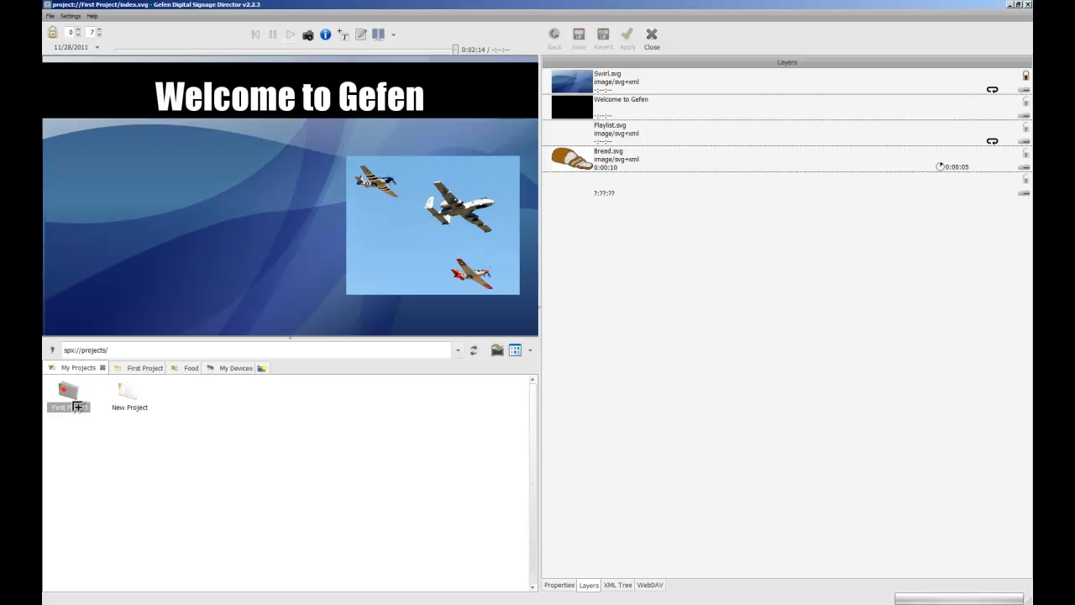
pyautogui.moveTo(78, 407)
pyautogui.mouseDown()
pyautogui.moveTo(245, 411)
pyautogui.moveTo(234, 373)
pyautogui.moveTo(208, 443)
pyautogui.moveTo(210, 476)
pyautogui.moveTo(73, 443)
pyautogui.moveTo(70, 397)
pyautogui.mouseUp()
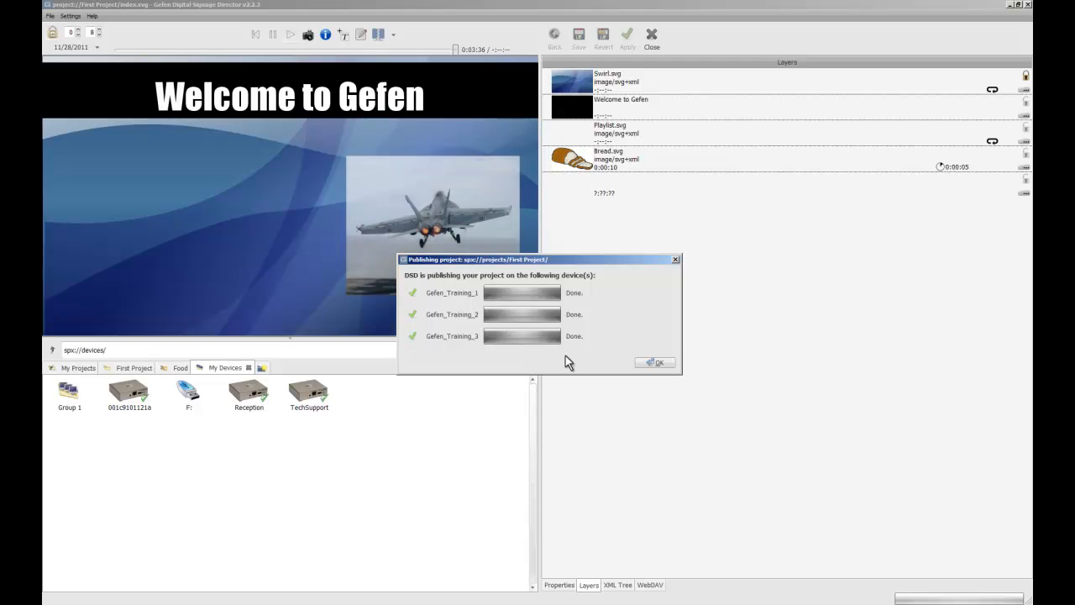
pyautogui.click(655, 362)
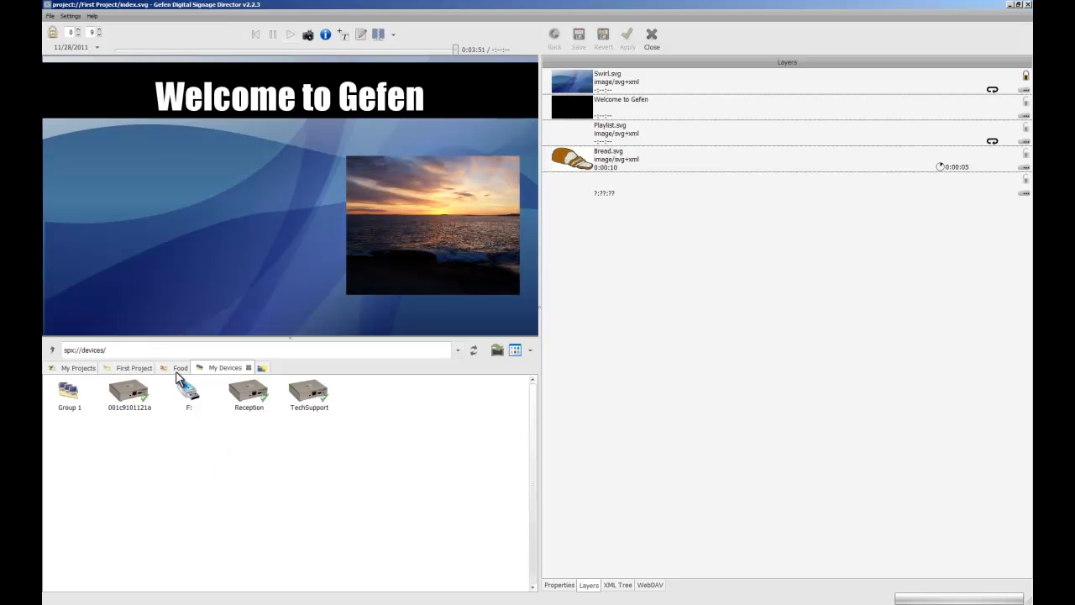
pyautogui.click(123, 370)
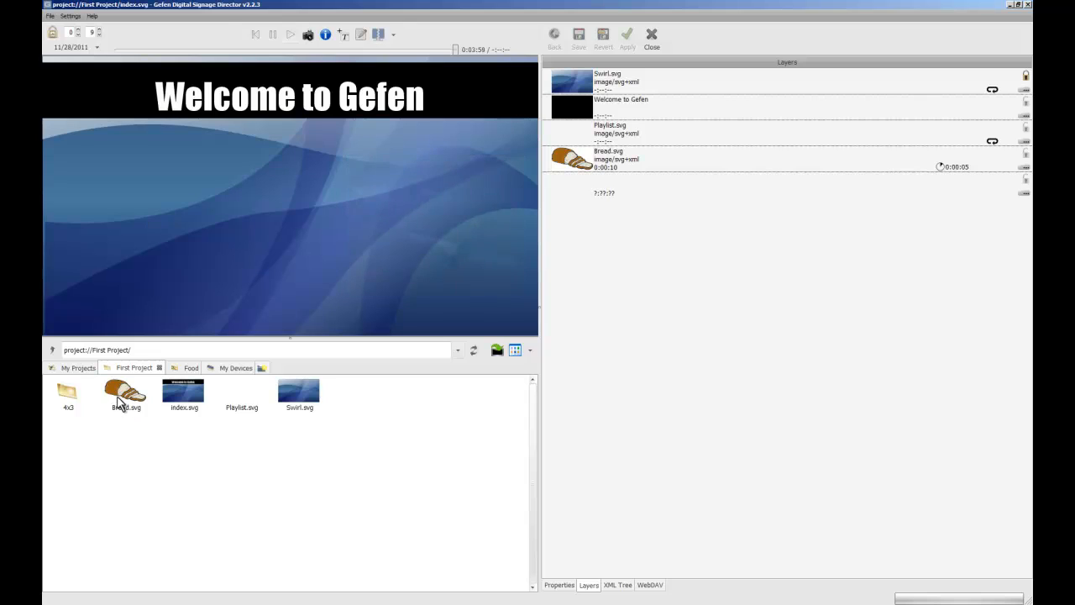
pyautogui.click(74, 369)
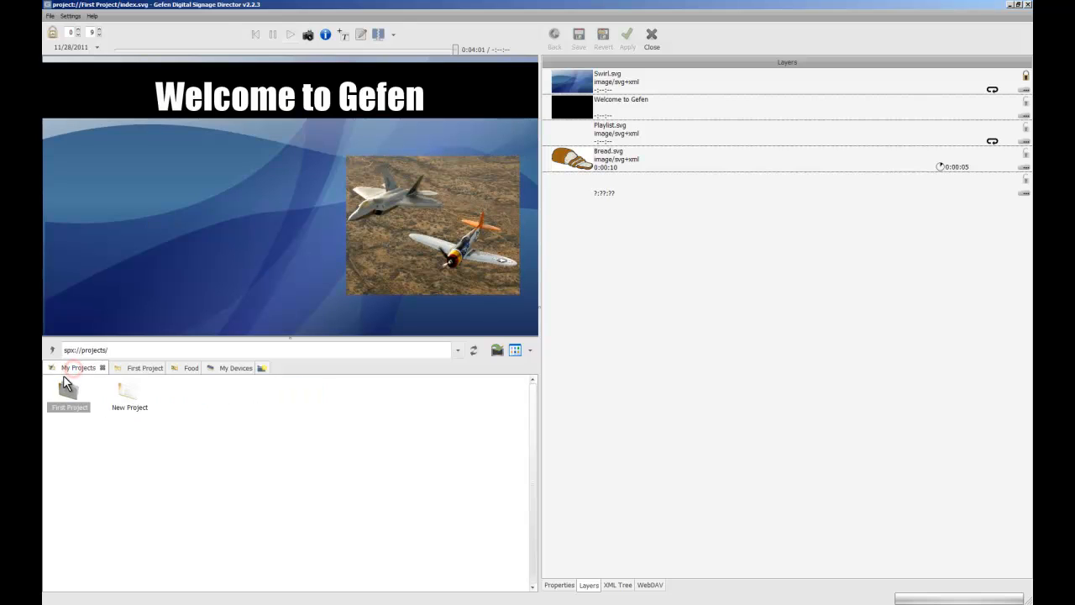
pyautogui.click(243, 371)
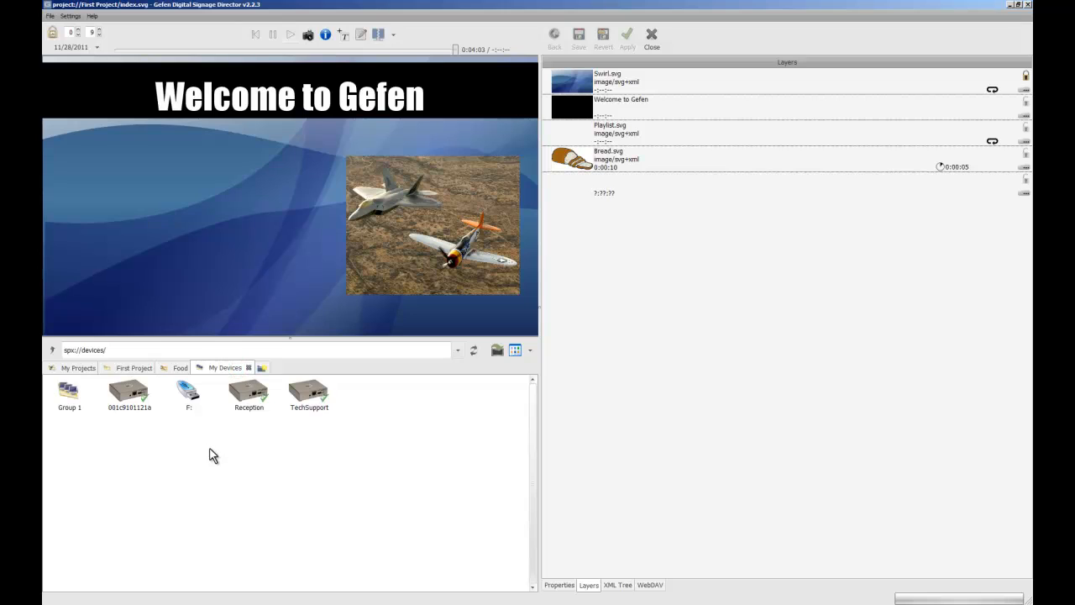
# Return to the First Project files and delete the Bread.svg layer from the project.
pyautogui.click(121, 369)
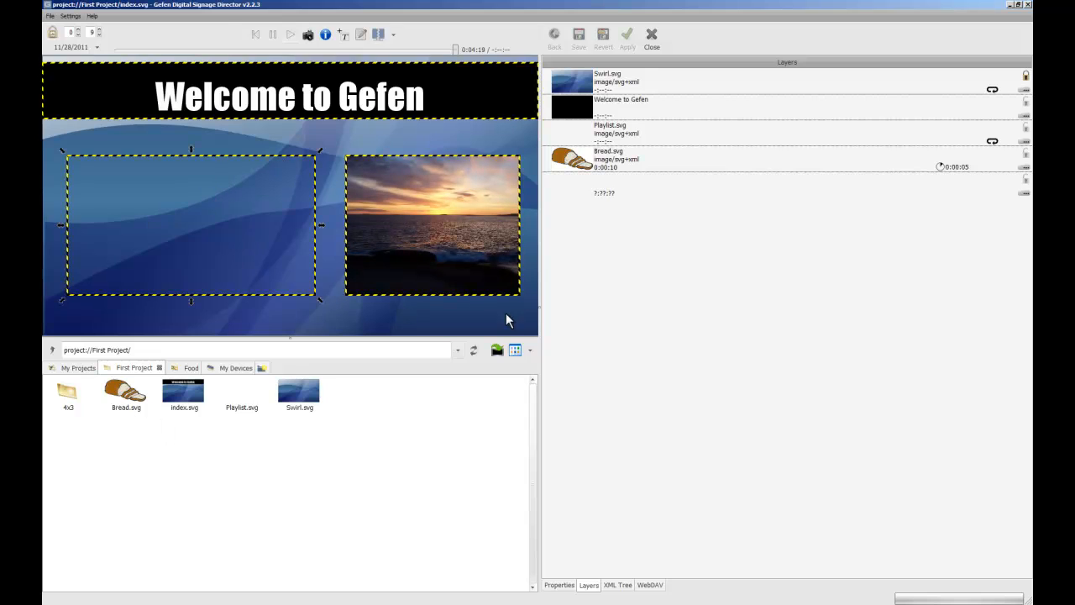
pyautogui.rightClick(623, 159)
pyautogui.click(642, 185)
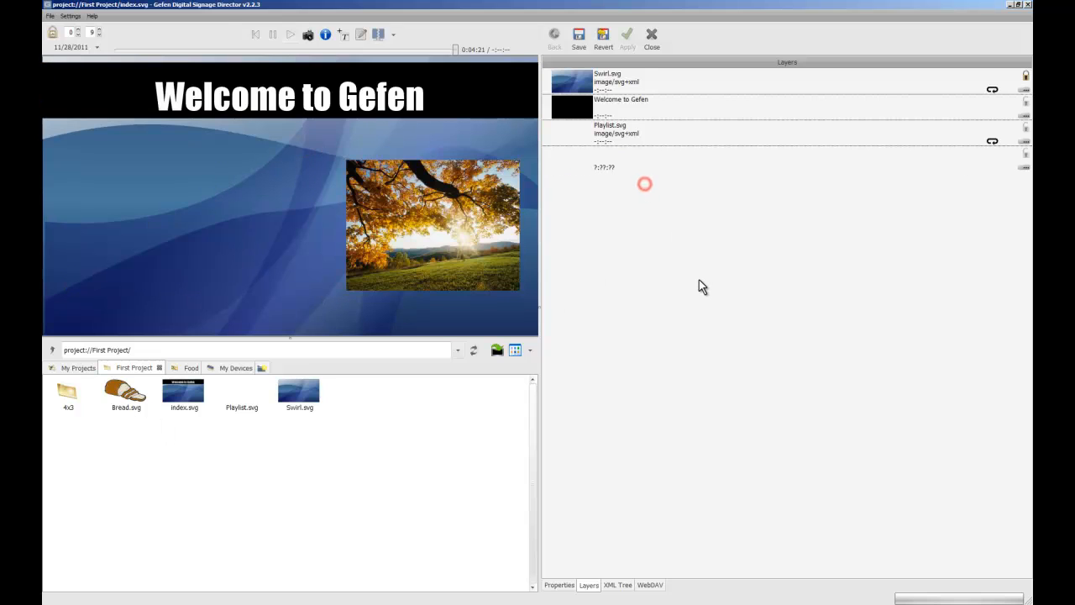
# Save First Project and republish it directly to Gefen_Training_1, Gefen_Training_2 and Gefen_Training_3.
pyautogui.click(579, 40)
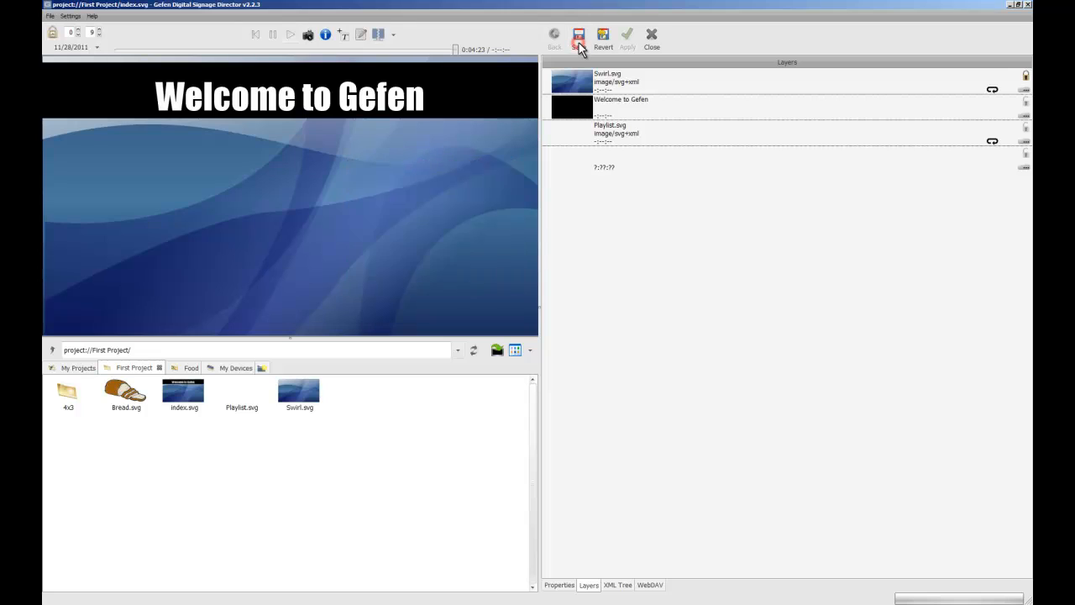
pyautogui.click(495, 350)
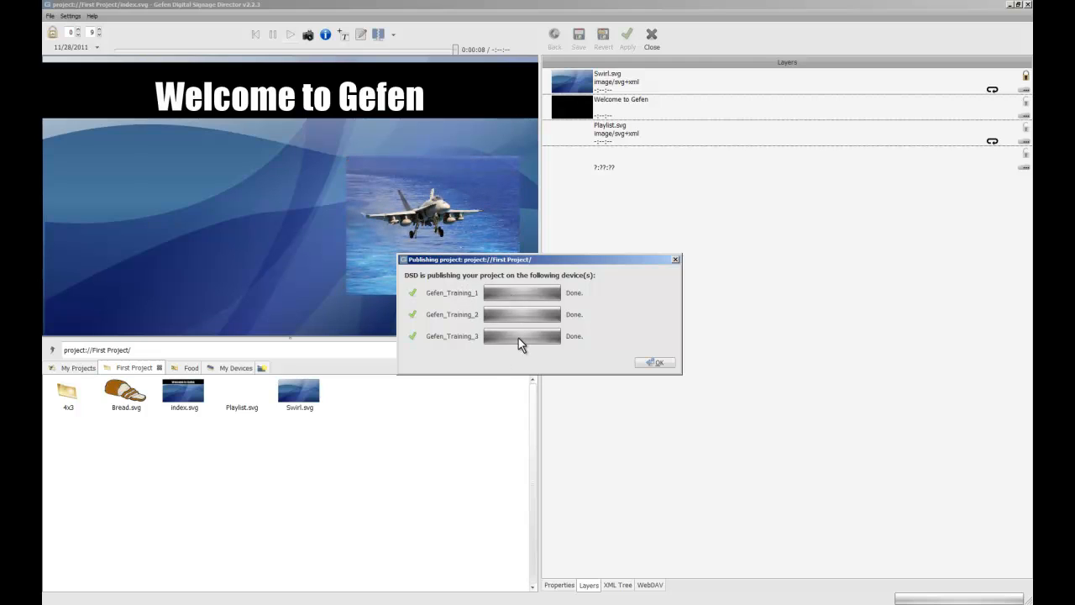
pyautogui.click(653, 362)
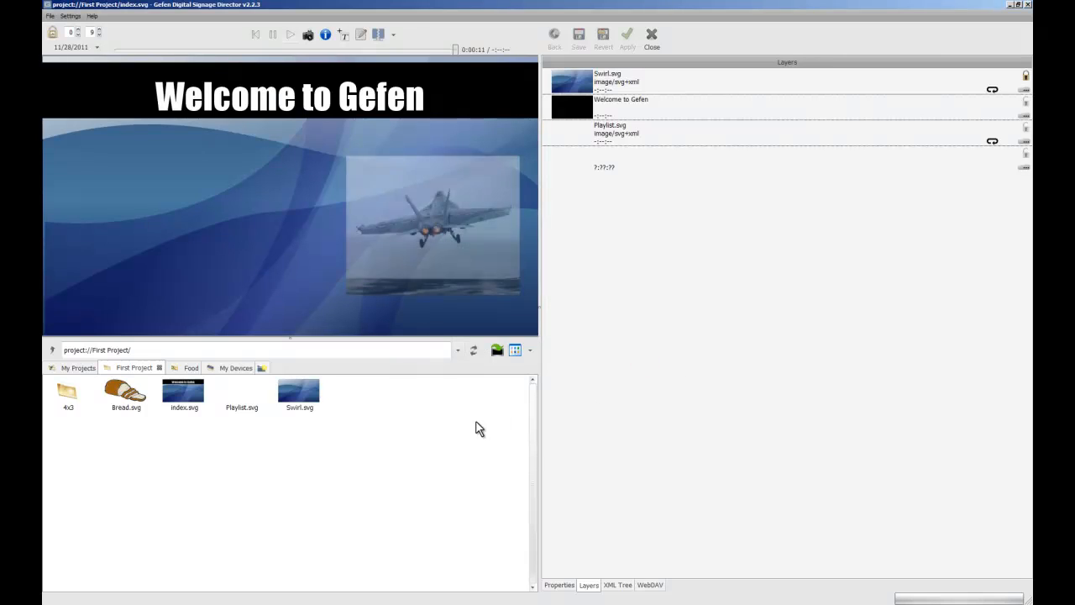